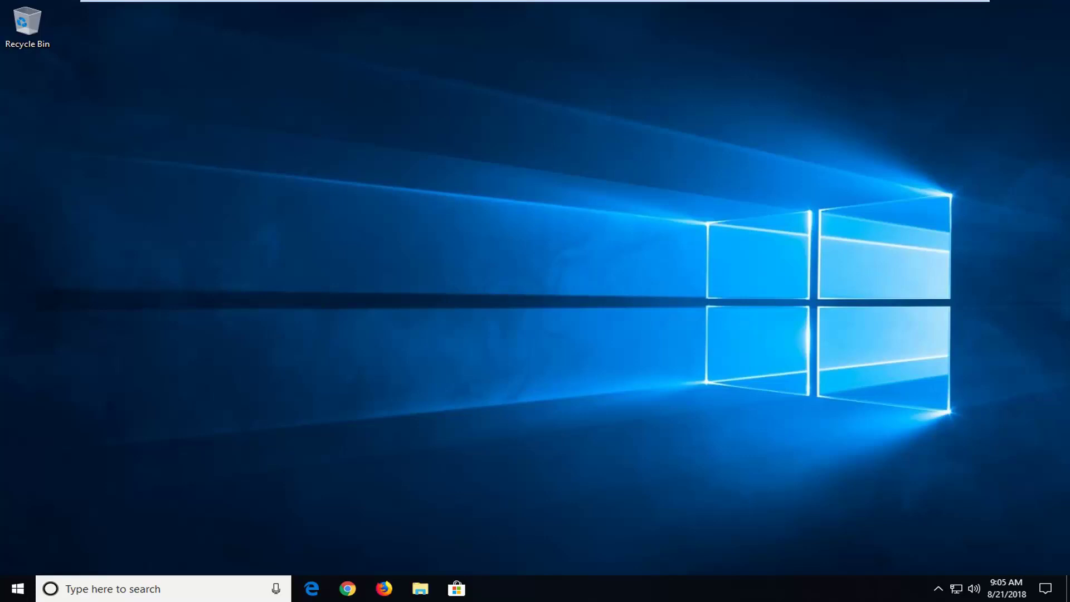
Step: Search the Start menu for 'services' and launch the Services app
click(18, 590)
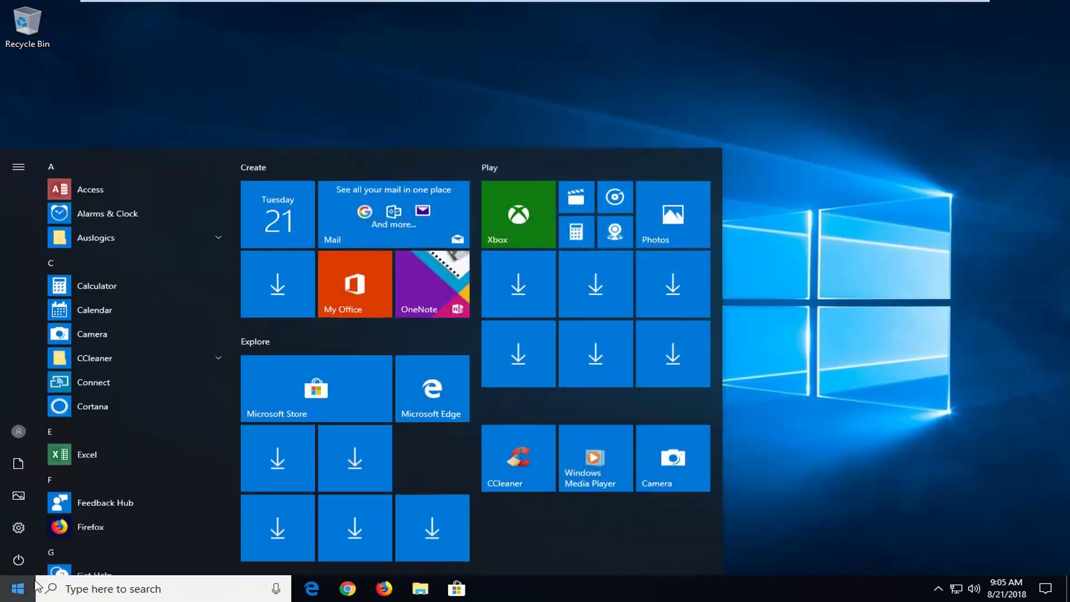
text(s)
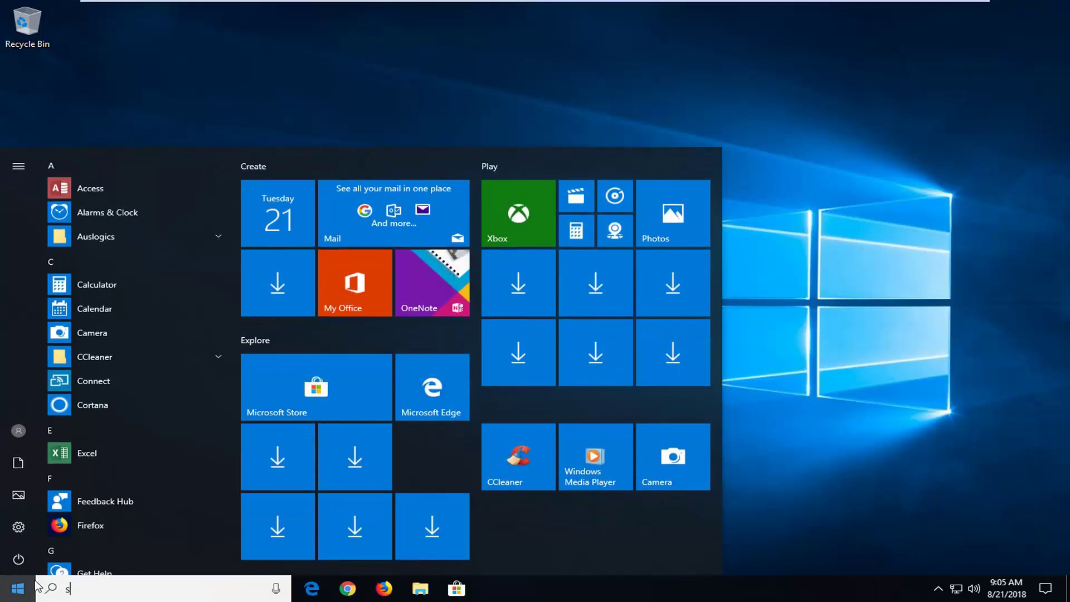
text(ervices)
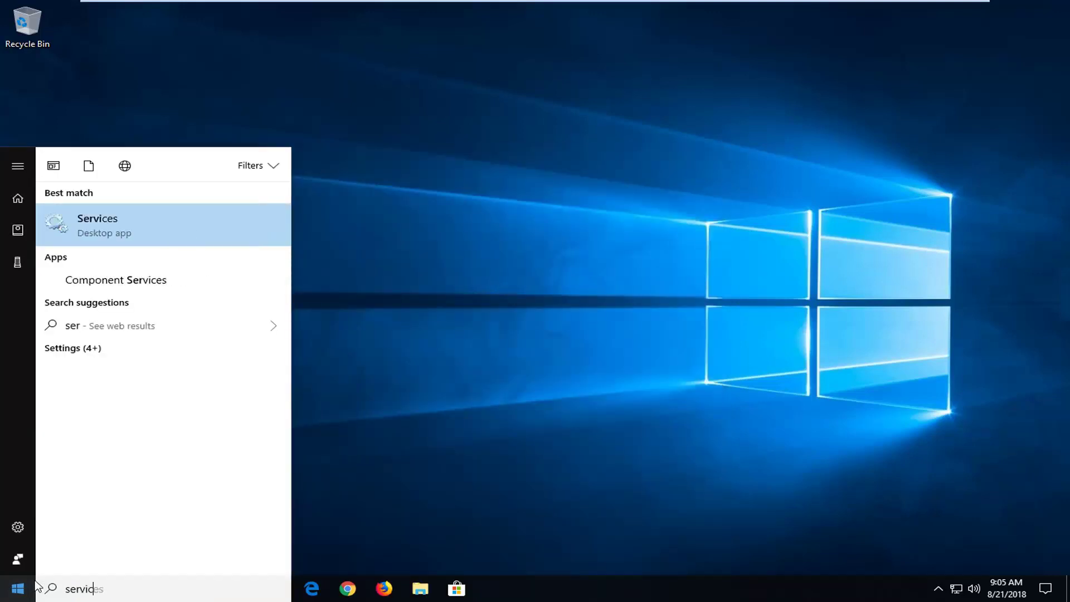
click(115, 229)
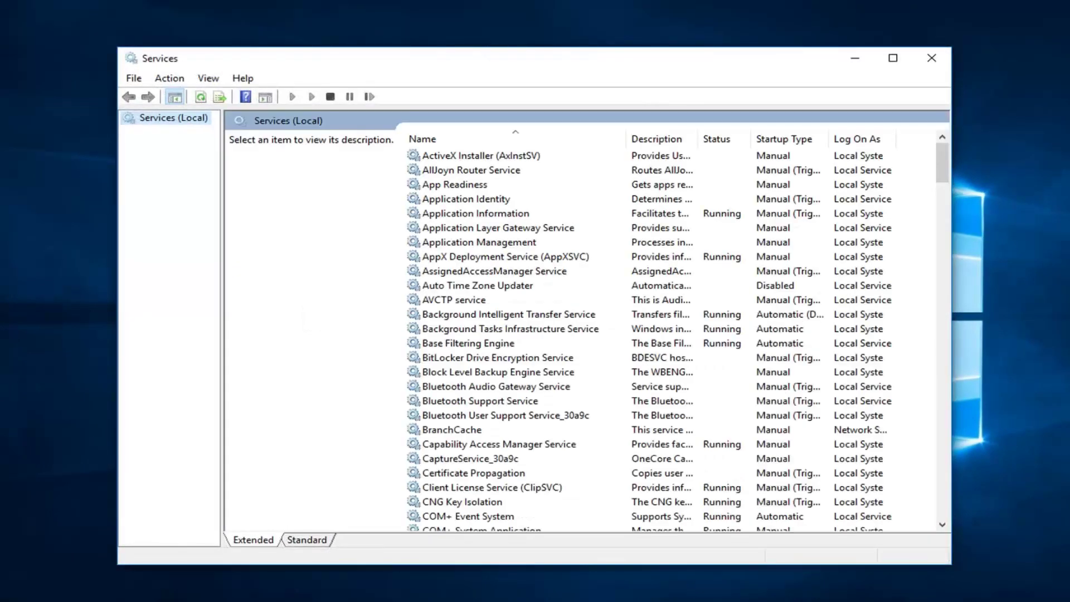
Step: Scroll down the service list and select Credential Manager
click(493, 314)
scroll(482, 385, down, 1)
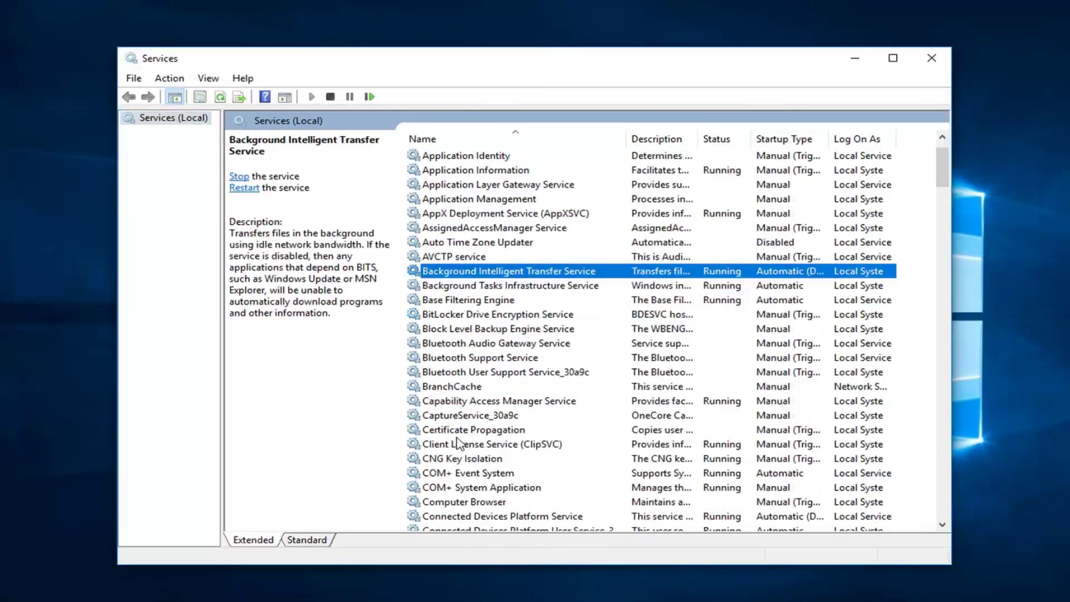
click(471, 489)
scroll(471, 488, down, 4)
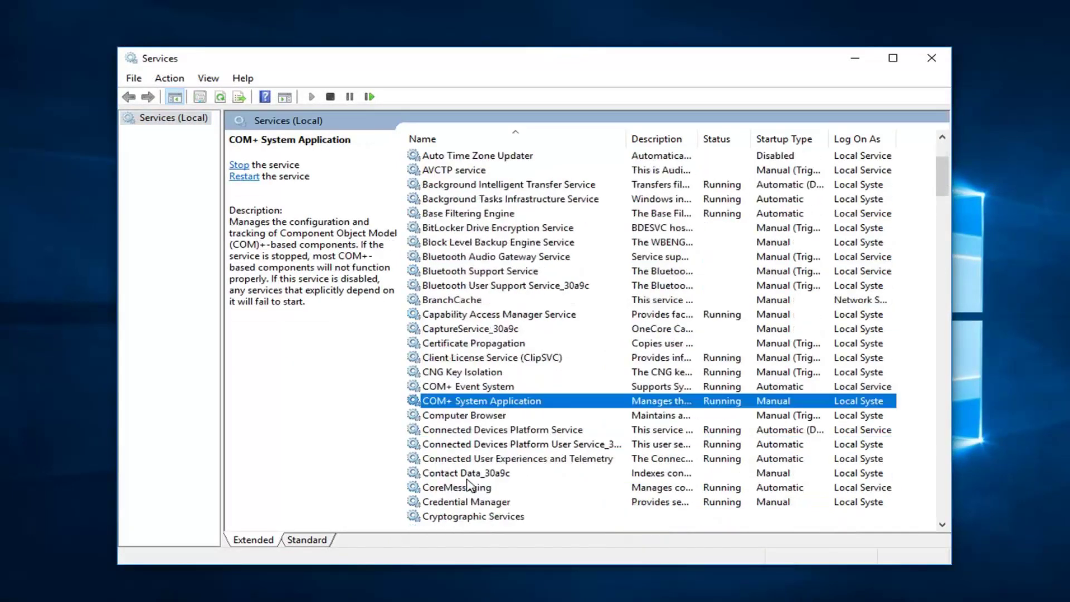
click(458, 417)
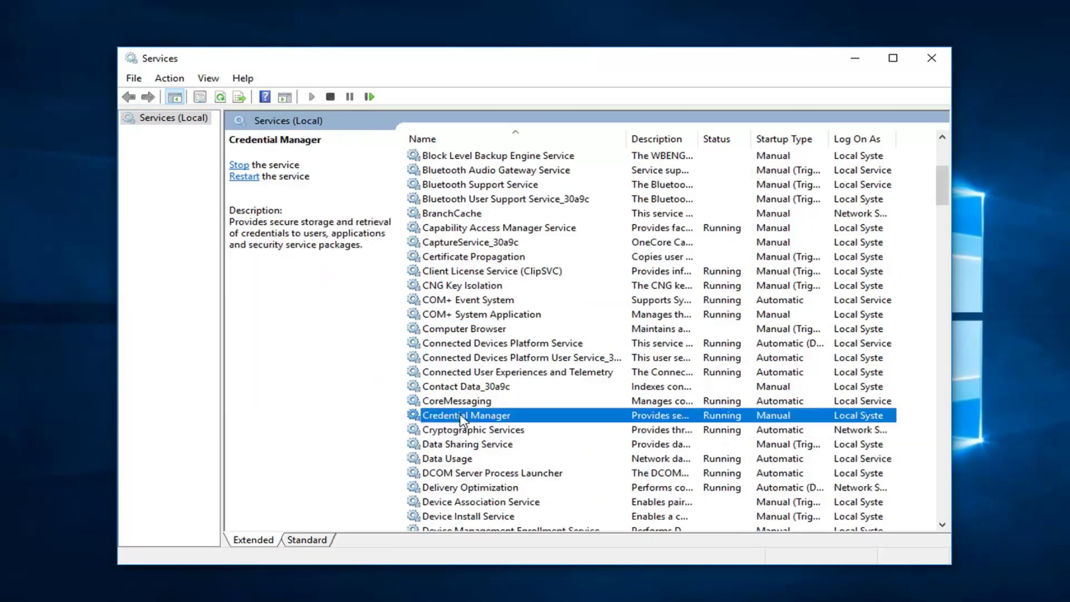
Step: Stop Credential Manager from its properties window and close it with OK
double_click(460, 415)
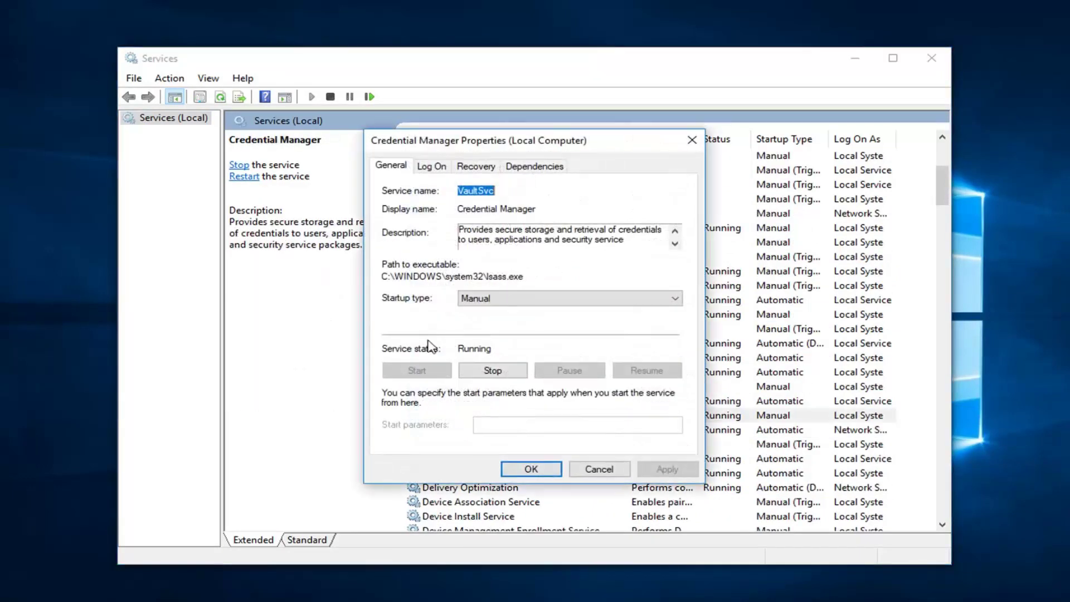
click(489, 372)
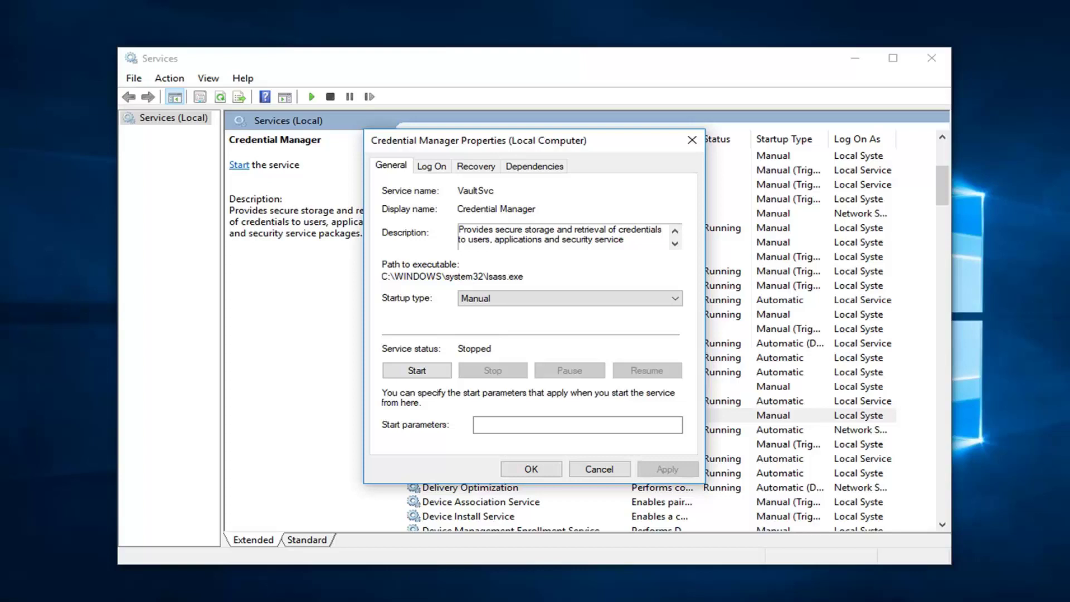
click(531, 469)
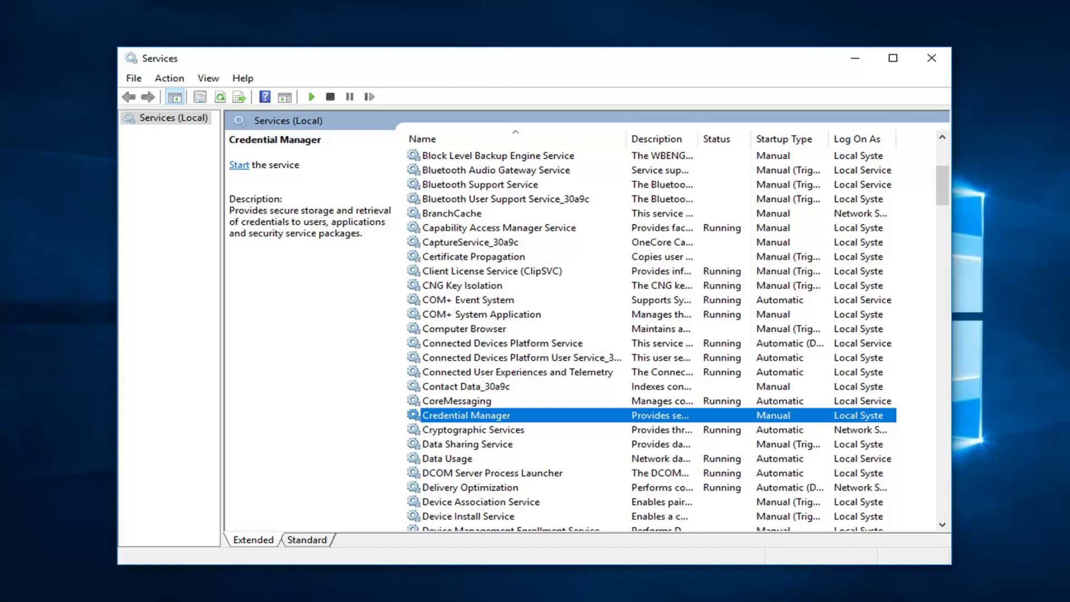
Step: Switch Credential Manager's Log On setting to This account and browse for the user
double_click(452, 417)
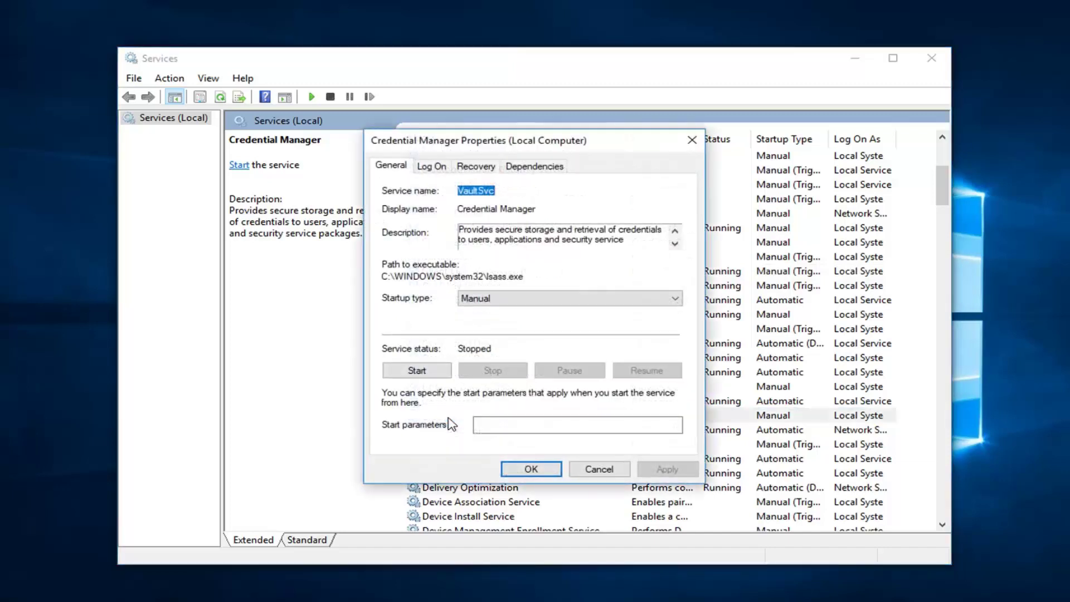
click(440, 169)
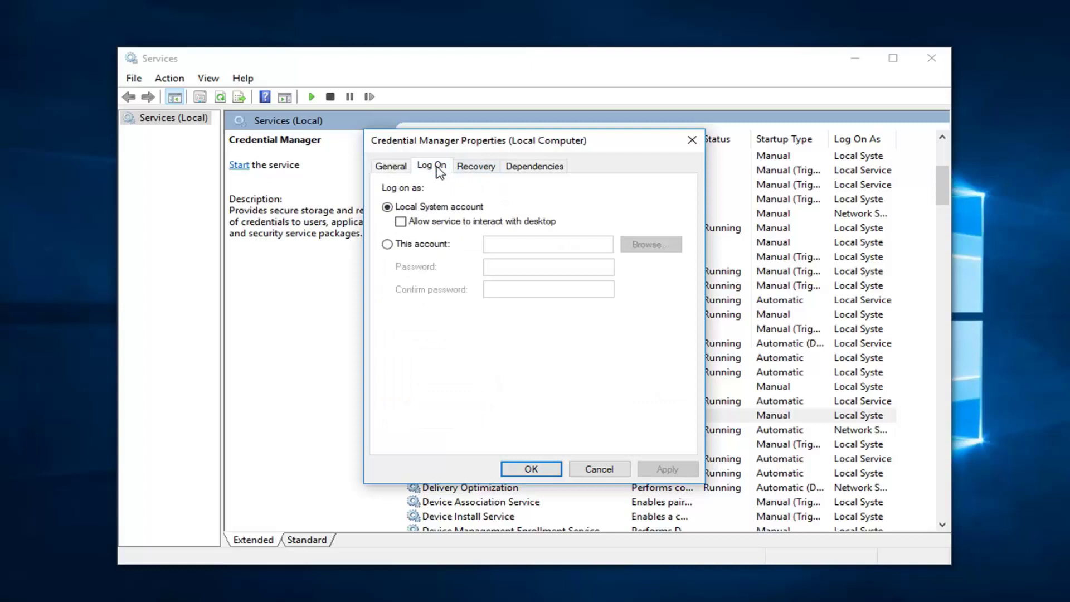
click(389, 245)
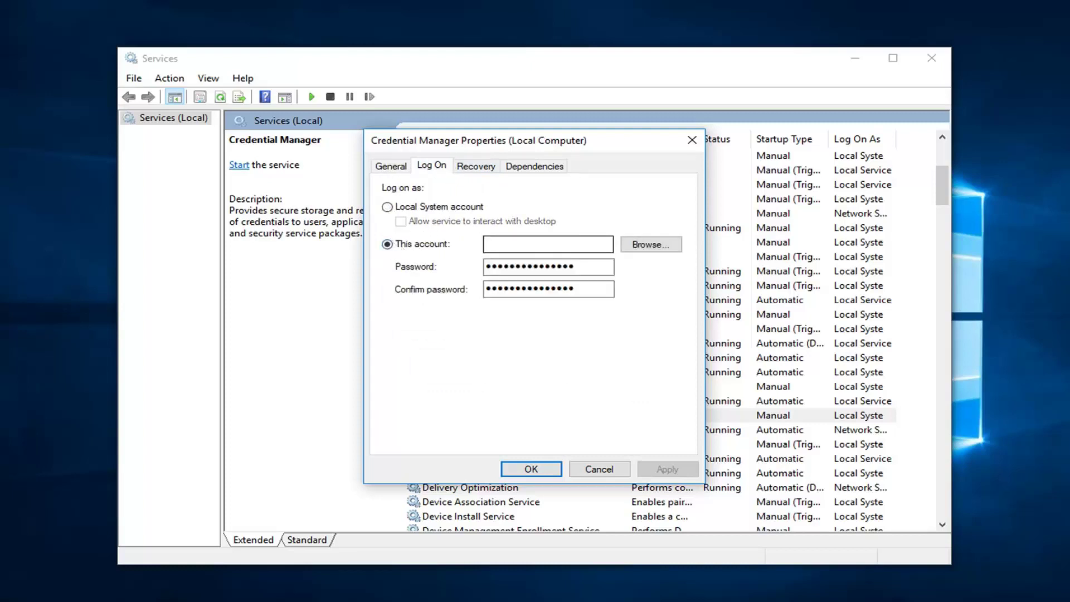
click(649, 246)
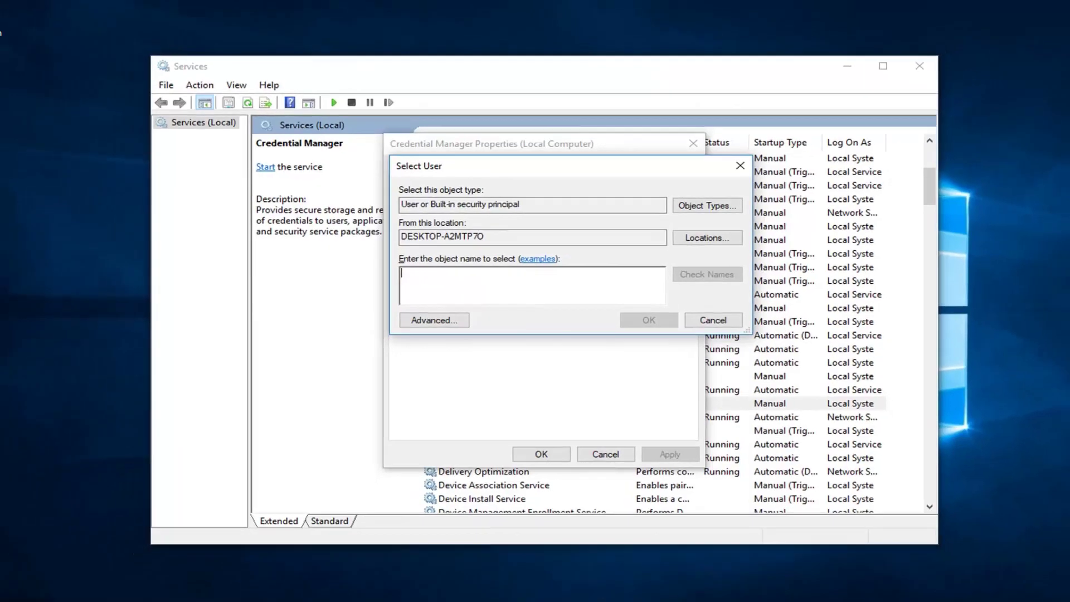
Step: Search the Start menu for 'user accounts' and open Add, edit, or remove other people
click(17, 588)
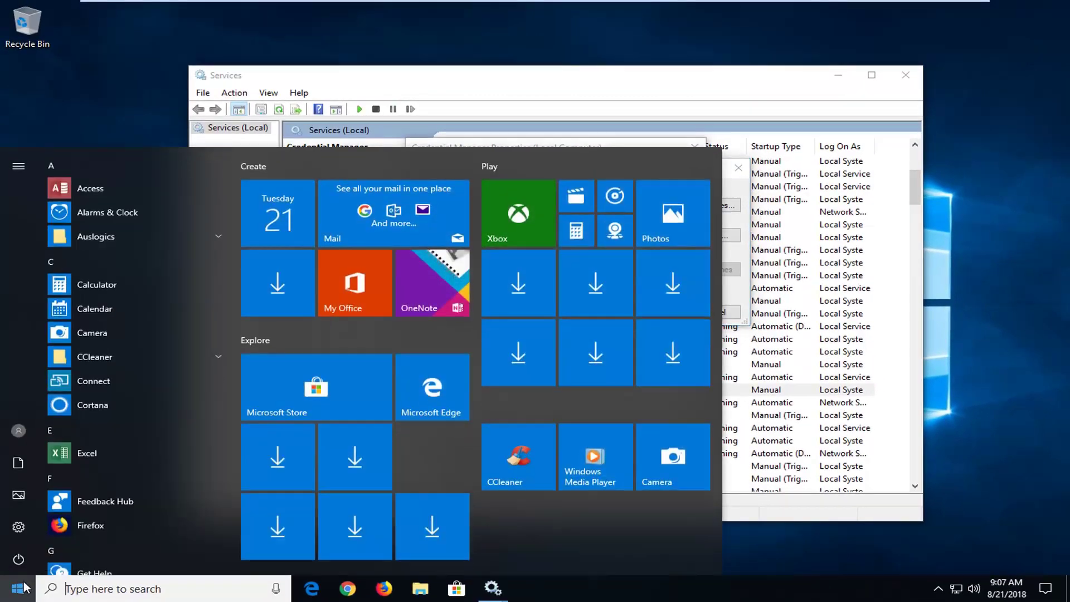
text(user accounts)
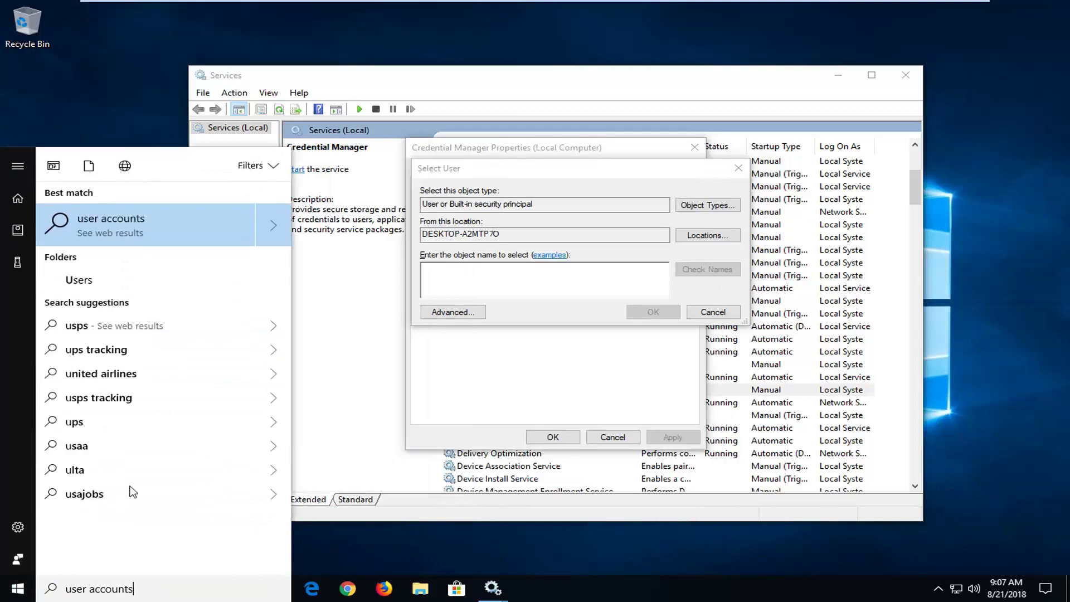
click(129, 230)
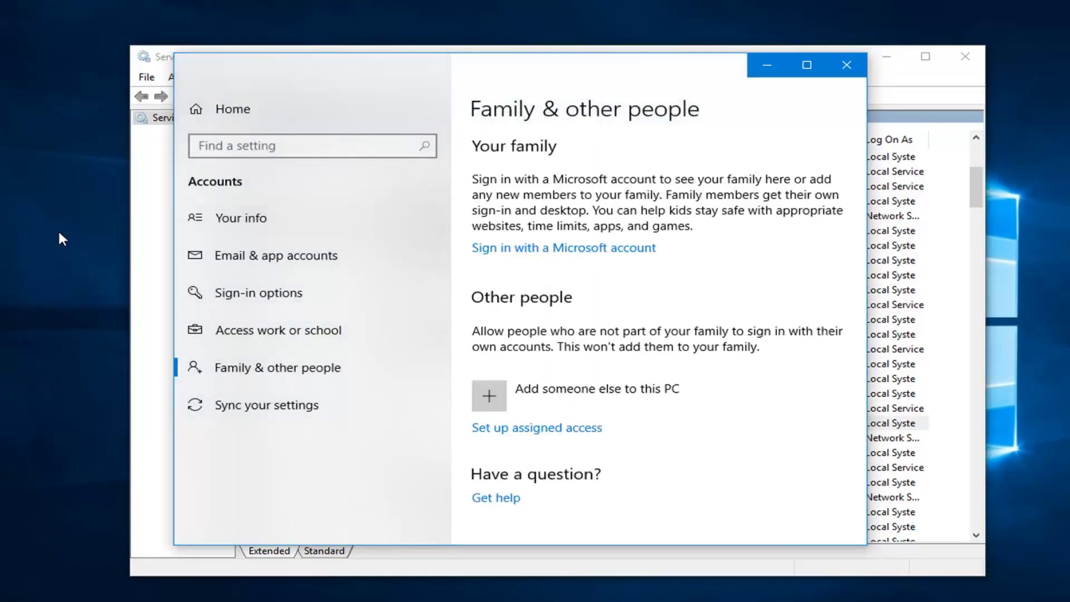
Step: Read the local administrator account name on the Your info page, then close Settings
click(231, 222)
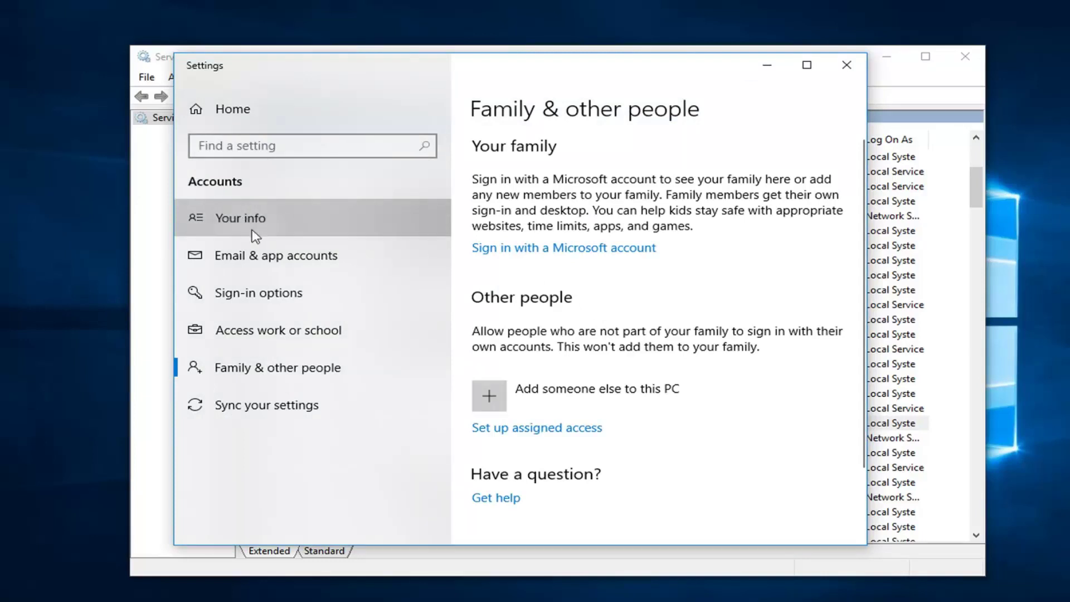
click(274, 227)
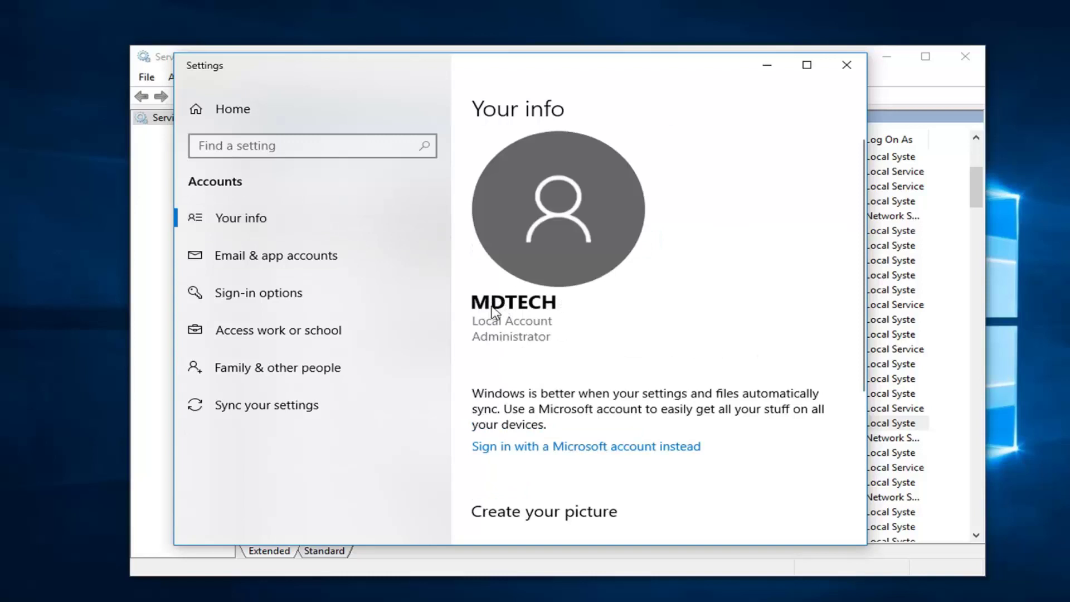
click(844, 67)
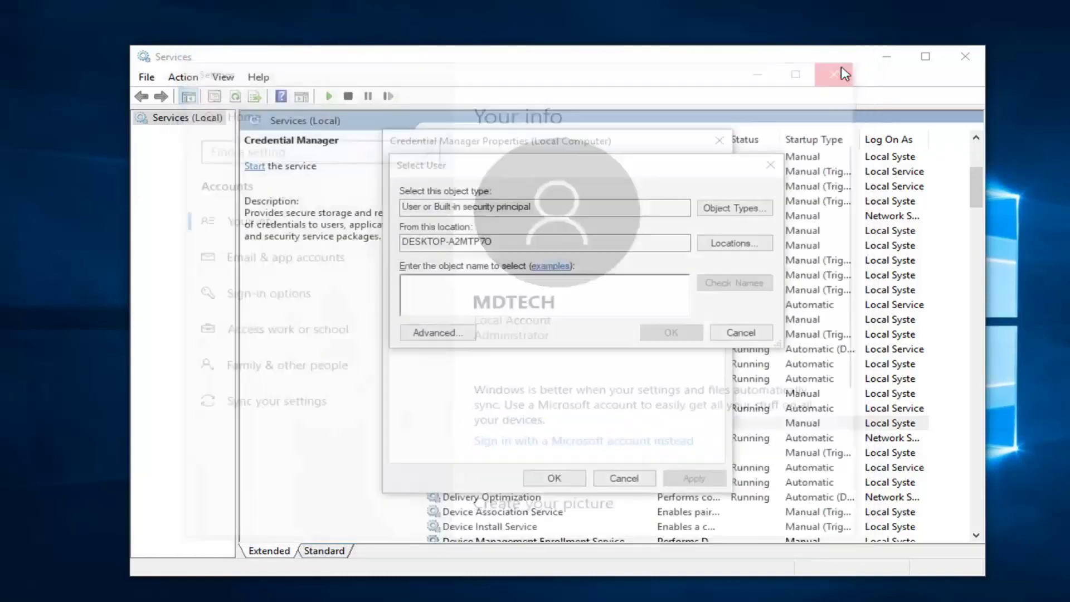
Step: Enter the local administrator account name in Select User, verify it with Check Names, and accept
click(626, 280)
text(MDT)
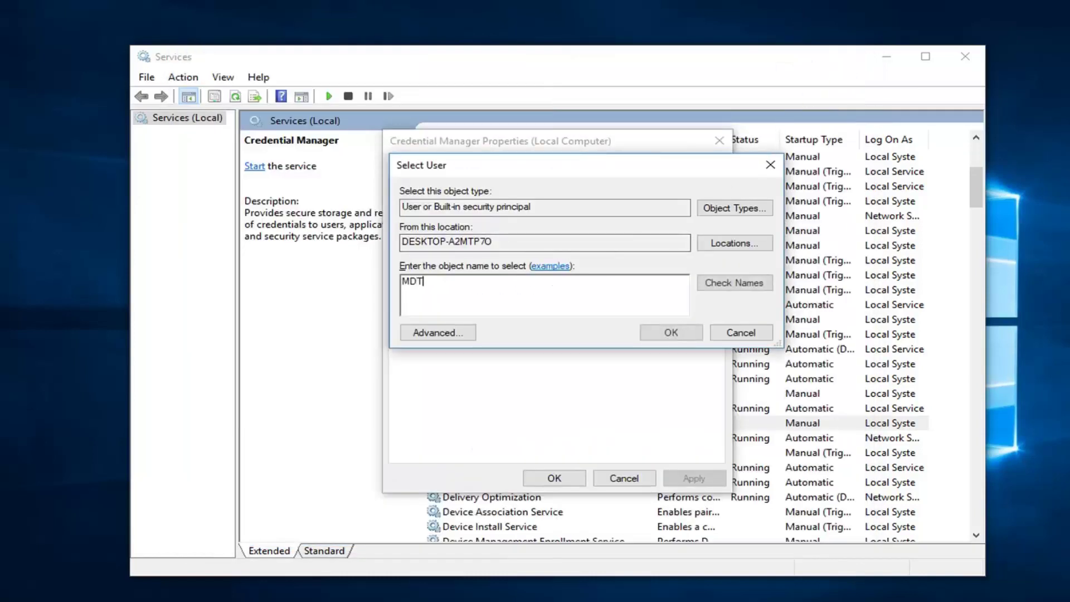
text(ECH)
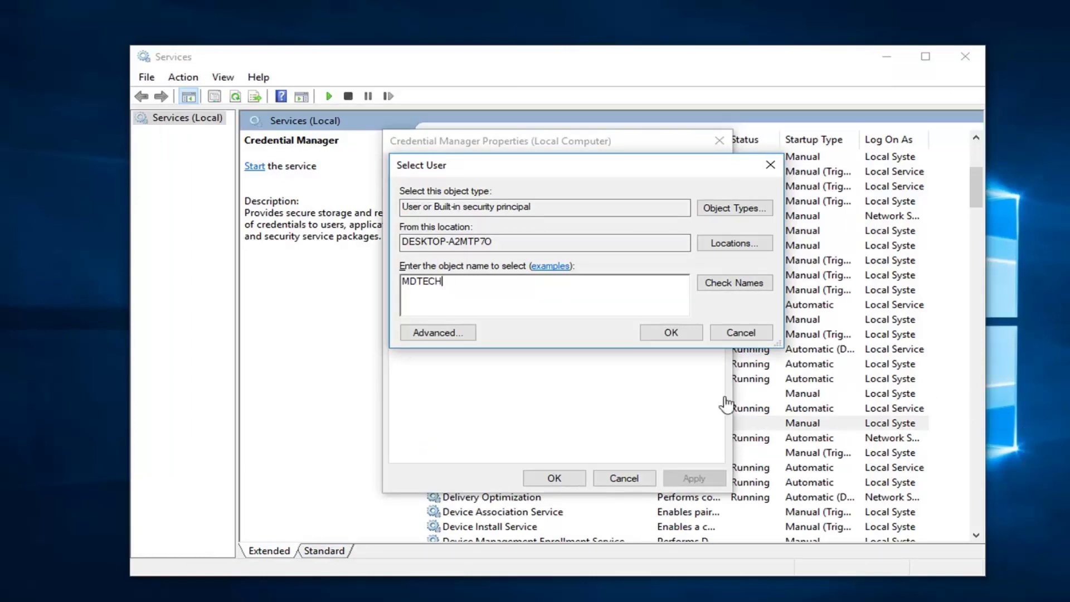
click(728, 285)
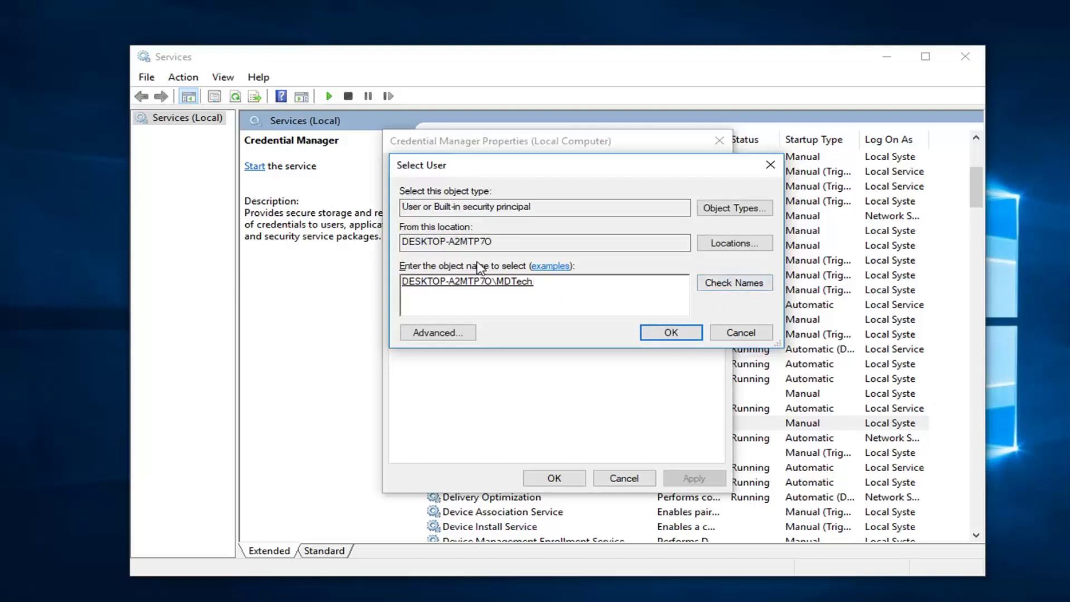
click(662, 332)
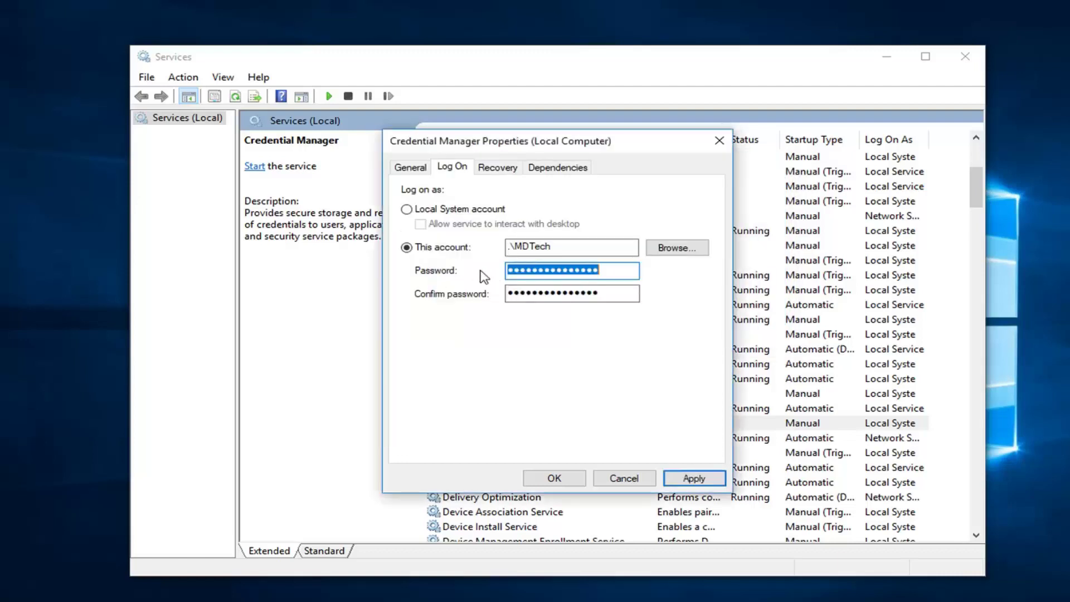
Step: Clear the Password and Confirm password fields on the Log On tab
key(BackSpace)
key(Tab)
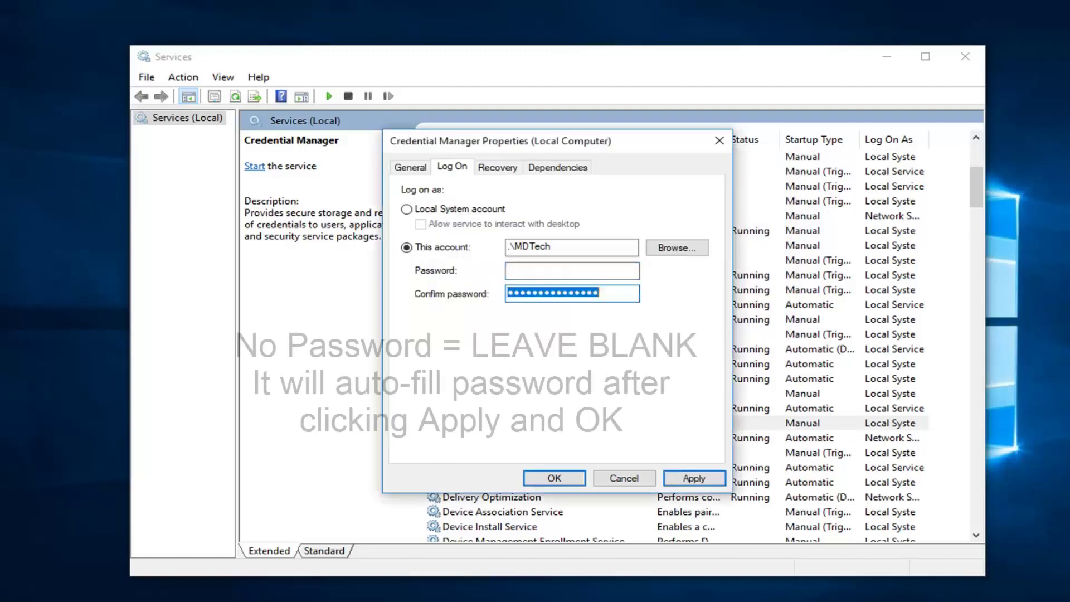
click(551, 292)
double_click(550, 292)
key(BackSpace)
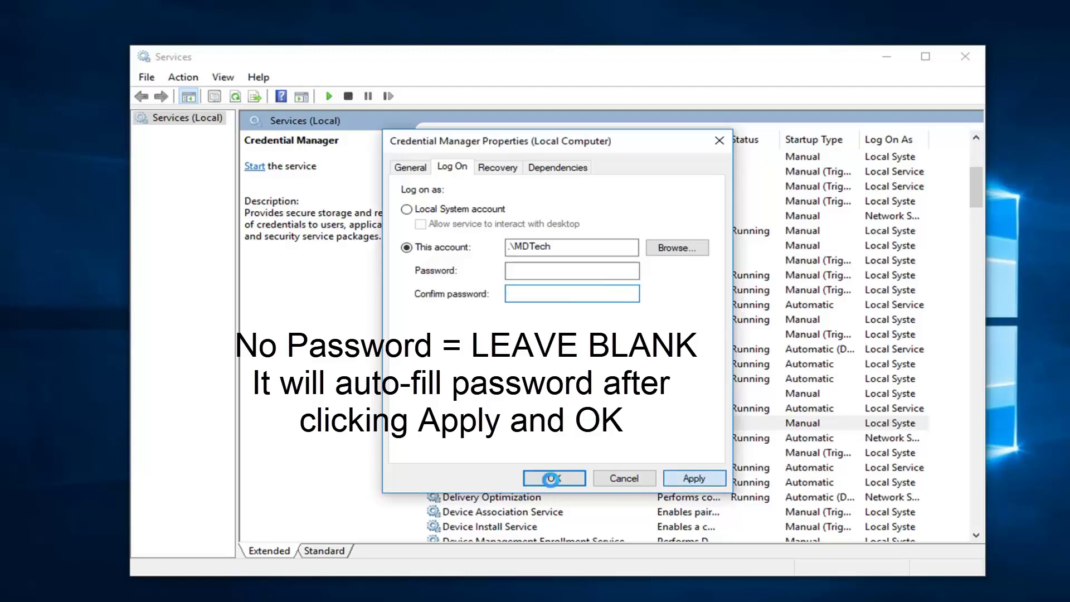
Step: Apply the new log-on account, acknowledge the Log On As A Service notice, and close properties
click(551, 478)
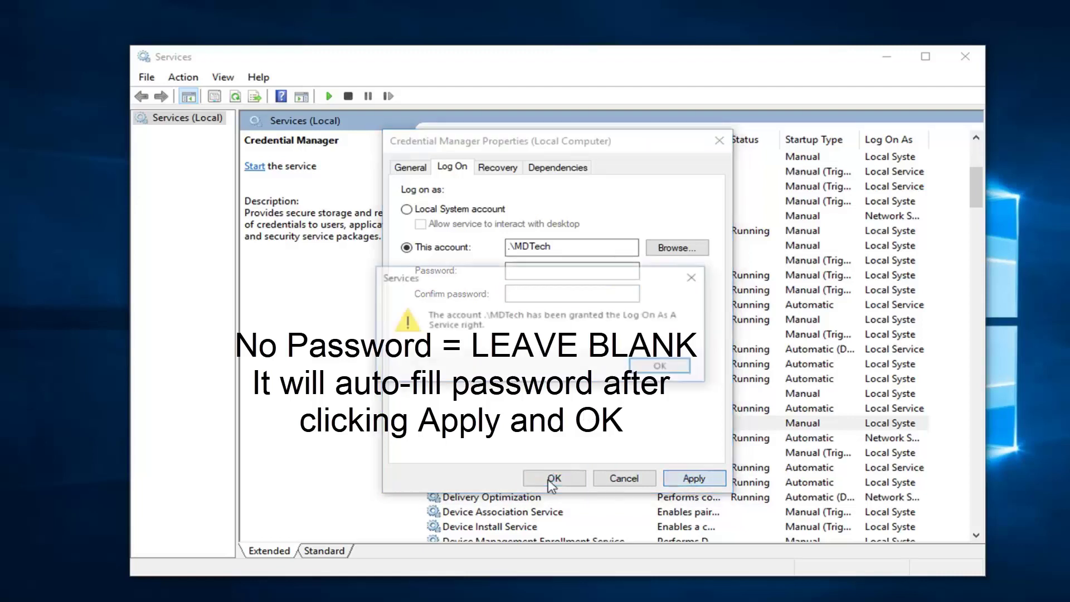
click(675, 368)
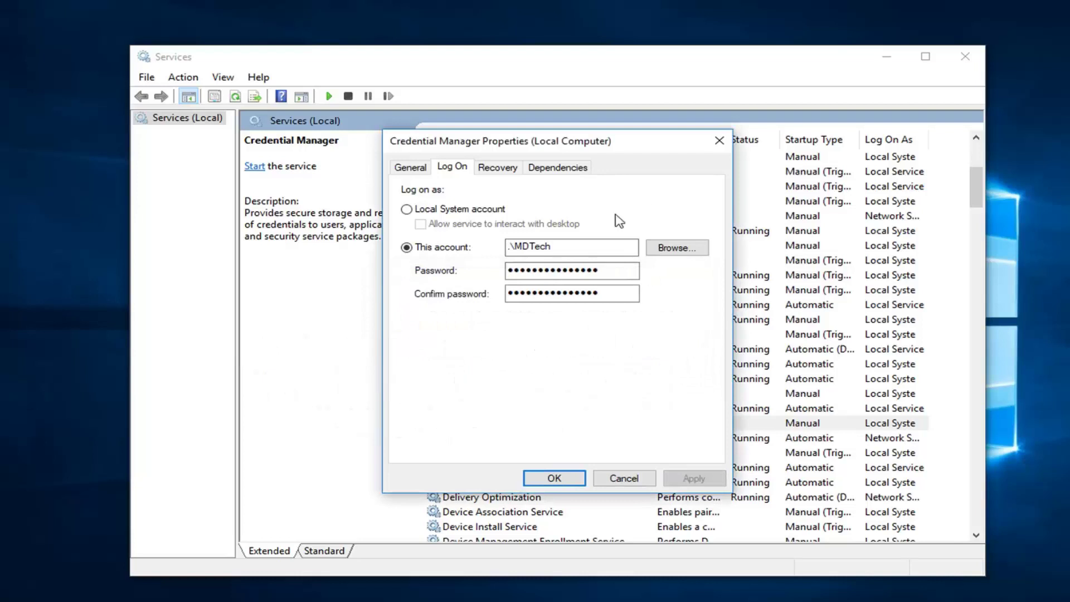
click(554, 478)
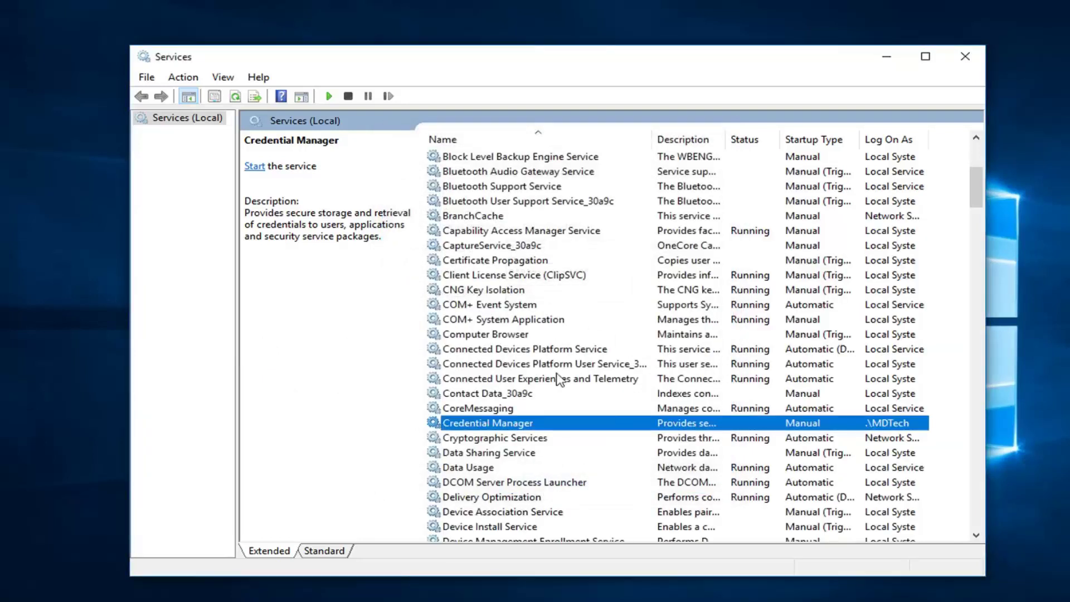